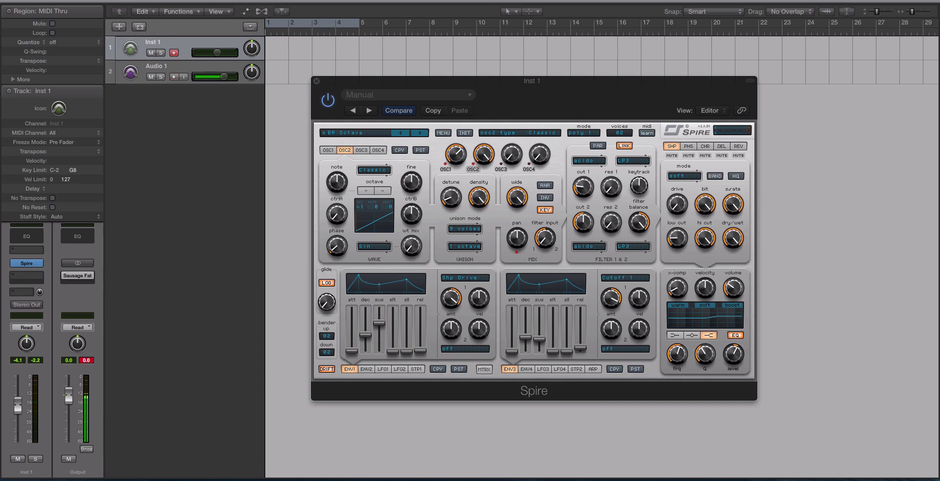
- Flip the first modulation panel through its LFO and step sequencer views, returning to envelope 1
{"action": "left_click", "coordinate": [517, 82]}
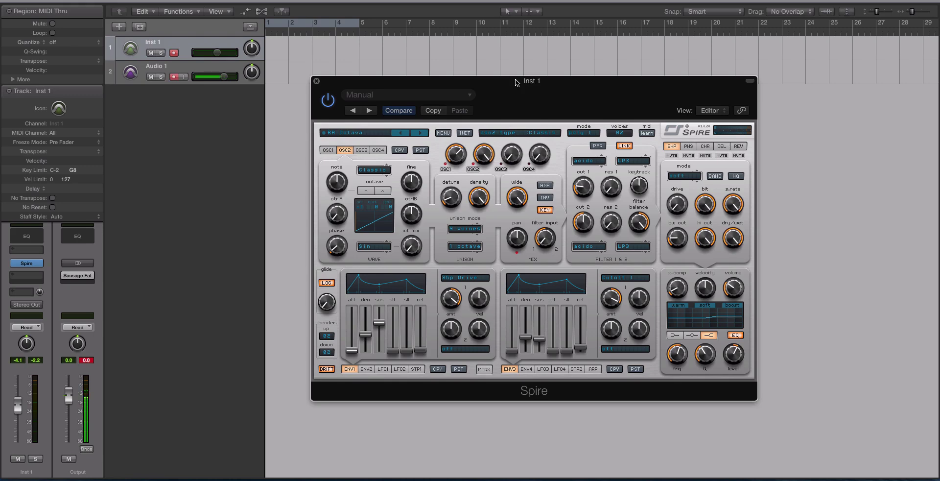
{"action": "mouse_move", "coordinate": [413, 178]}
{"action": "left_click", "coordinate": [383, 369]}
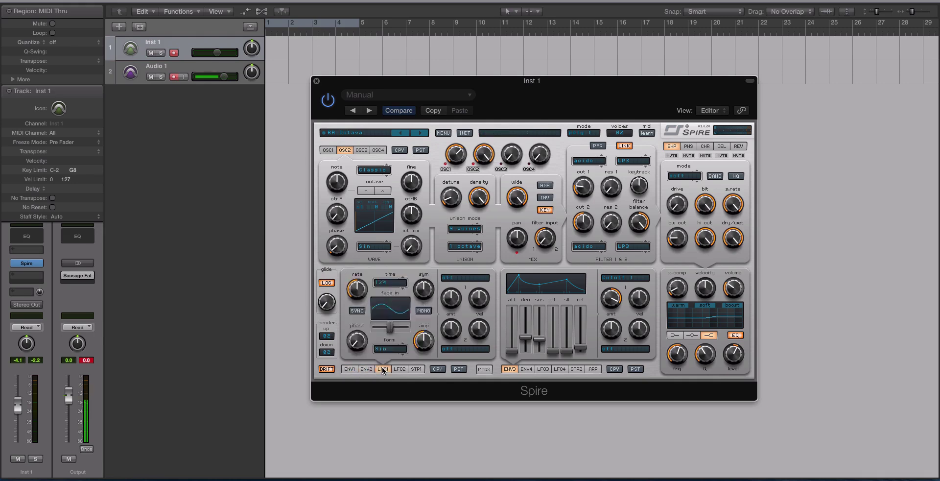
{"action": "left_click", "coordinate": [400, 369]}
{"action": "left_click", "coordinate": [414, 369]}
{"action": "left_click", "coordinate": [383, 369]}
{"action": "left_click", "coordinate": [350, 368]}
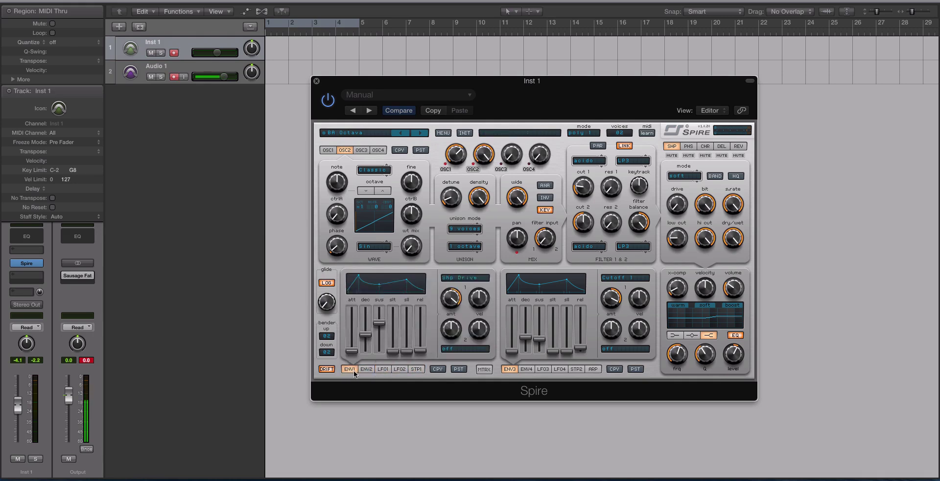
- Browse the second modulation panel's envelope 4, LFO 3, LFO 4, step sequencer and arpeggiator, ending on envelope 3
{"action": "left_click", "coordinate": [526, 369]}
{"action": "left_click", "coordinate": [543, 369]}
{"action": "left_click", "coordinate": [559, 369]}
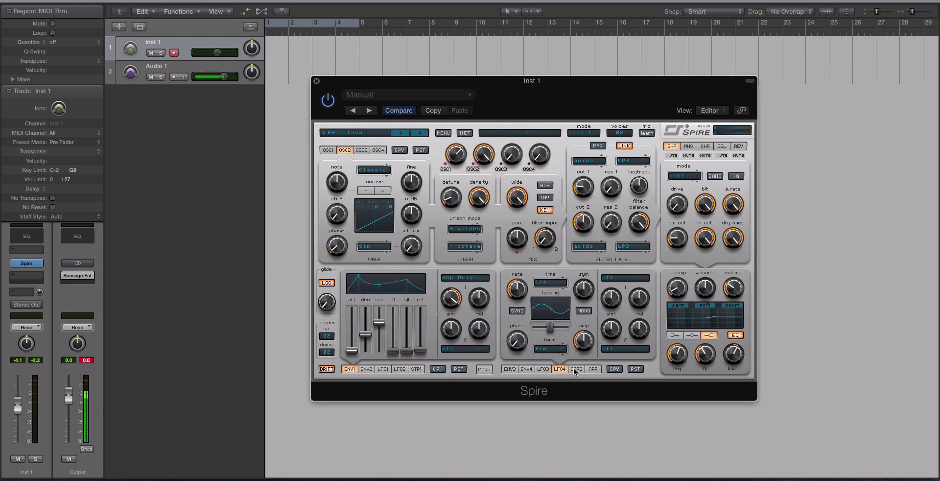
{"action": "left_click", "coordinate": [576, 368]}
{"action": "left_click", "coordinate": [592, 369]}
{"action": "left_click", "coordinate": [577, 369]}
{"action": "left_click", "coordinate": [591, 369]}
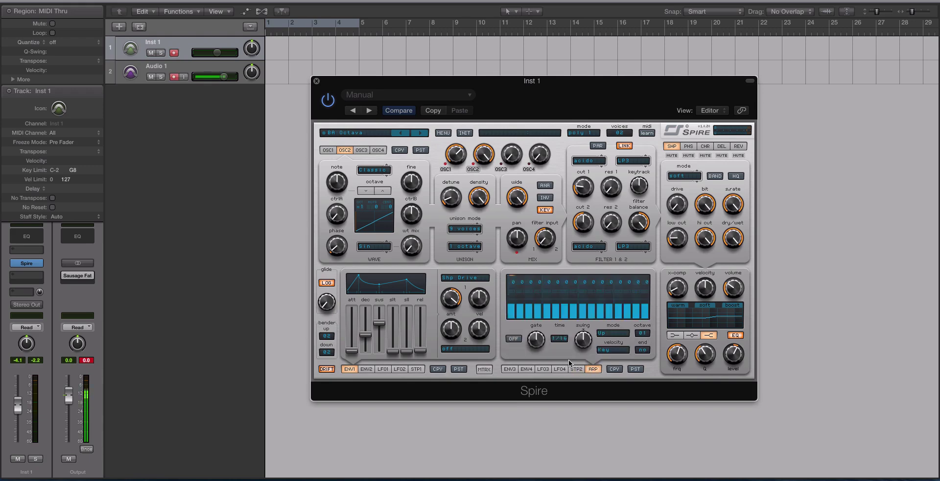
{"action": "left_click", "coordinate": [509, 369]}
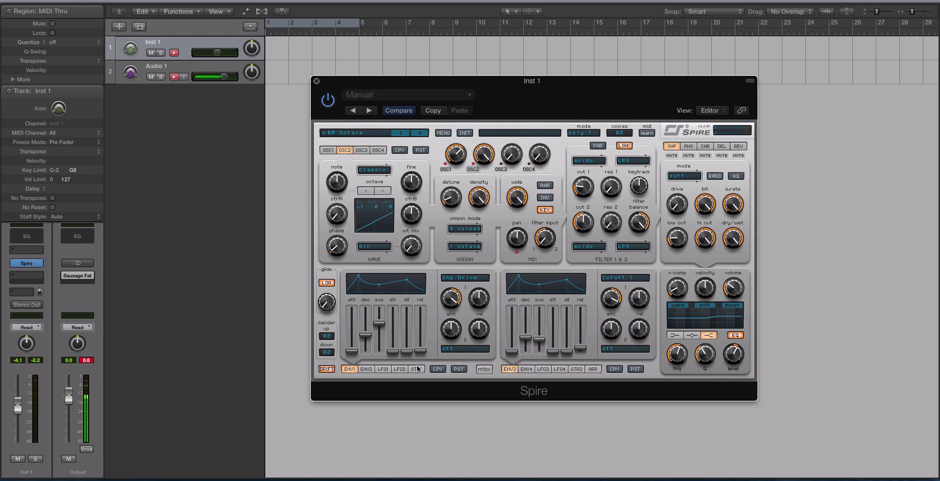
- Inspect the modulation matrix and slot 1's source choices, then return to the envelopes
{"action": "left_click", "coordinate": [484, 369]}
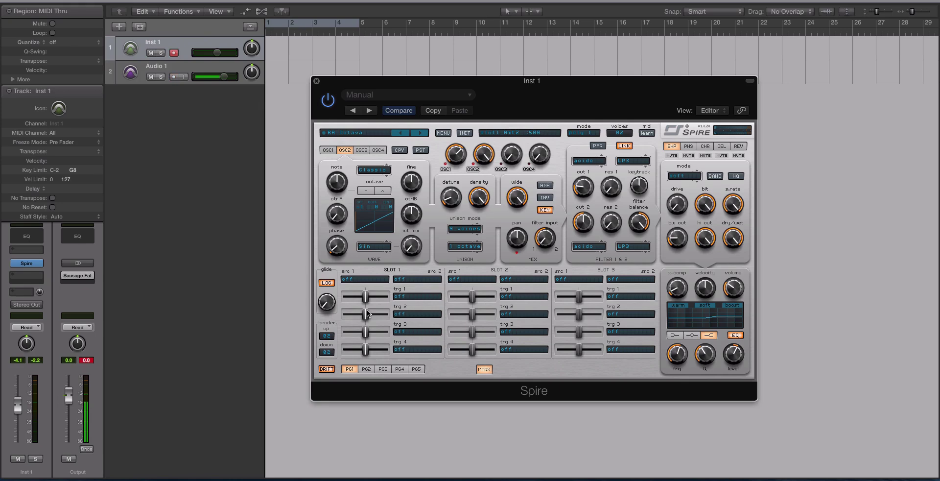
{"action": "left_click", "coordinate": [412, 312]}
{"action": "key", "text": "Escape"}
{"action": "left_click", "coordinate": [485, 370]}
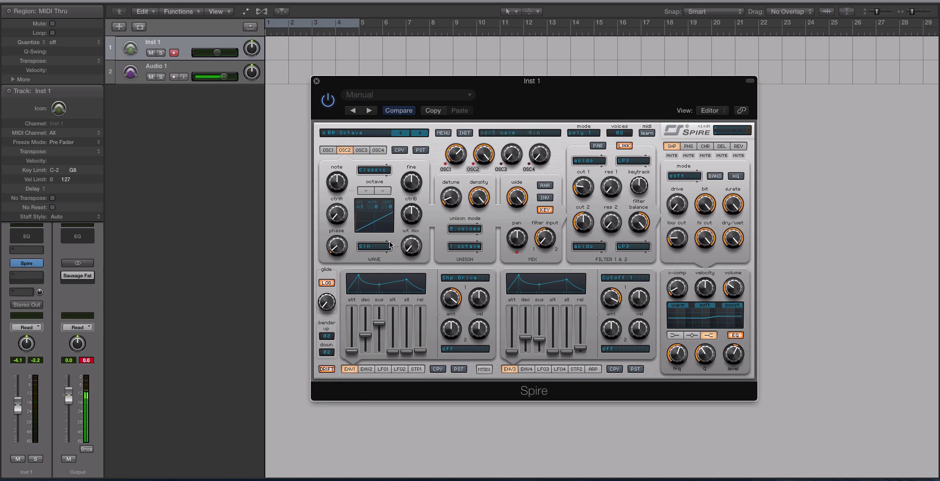
- Scroll through oscillator 2's waveform list and dismiss it with Sin still selected
{"action": "left_click", "coordinate": [362, 248]}
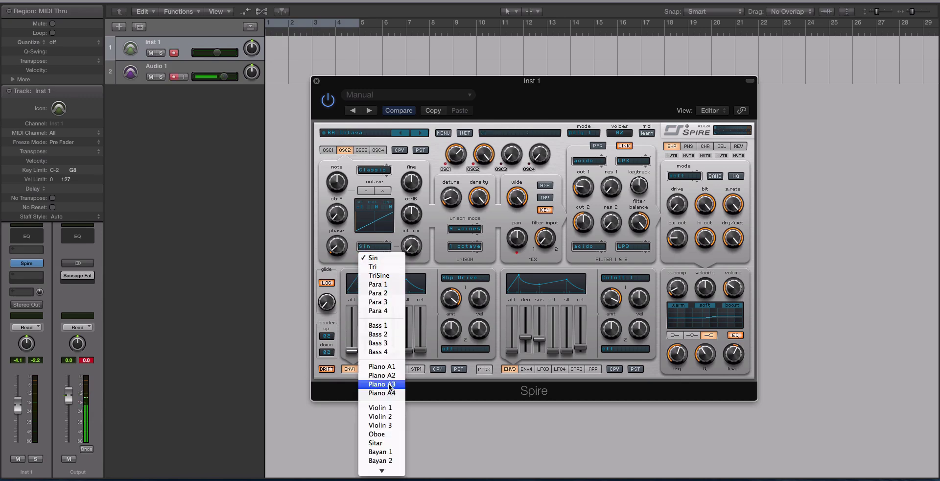
{"action": "mouse_move", "coordinate": [400, 478]}
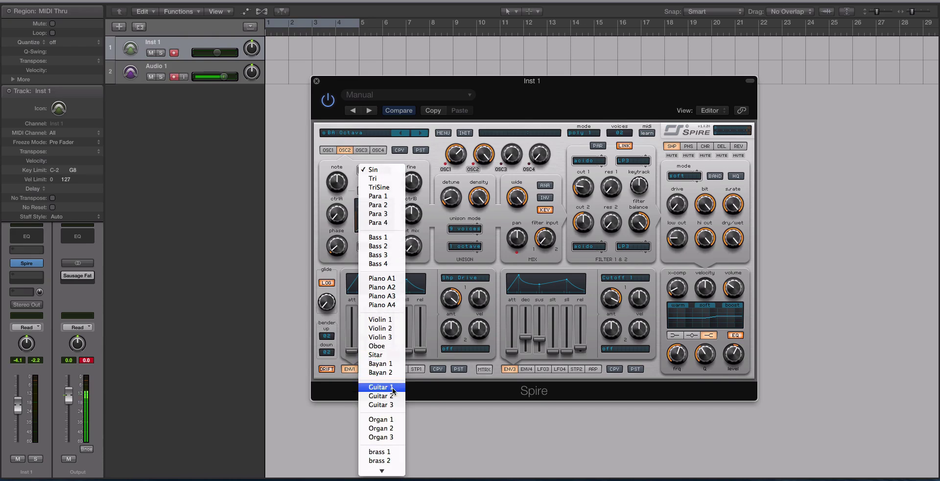
{"action": "scroll", "coordinate": [384, 387], "scroll_direction": "down", "scroll_amount": 10}
{"action": "scroll", "coordinate": [378, 358], "scroll_direction": "down", "scroll_amount": 3}
{"action": "left_click", "coordinate": [428, 314]}
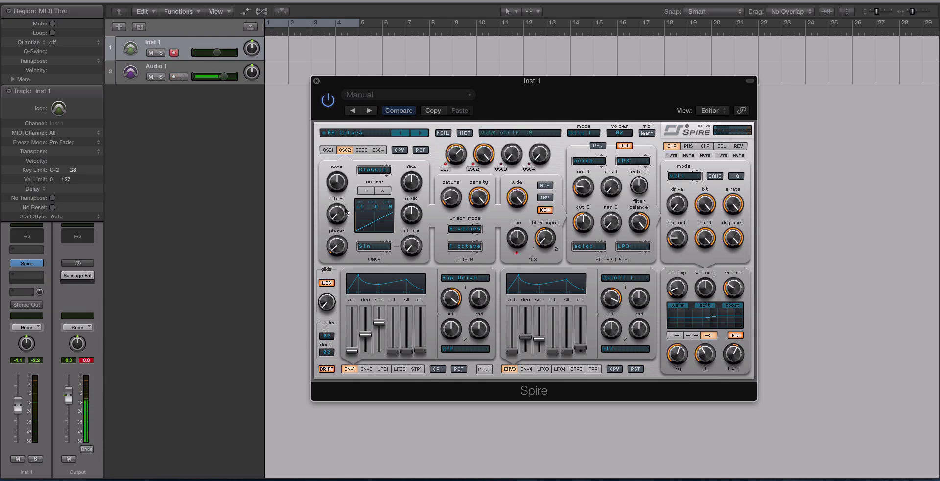
{"action": "left_click", "coordinate": [372, 170]}
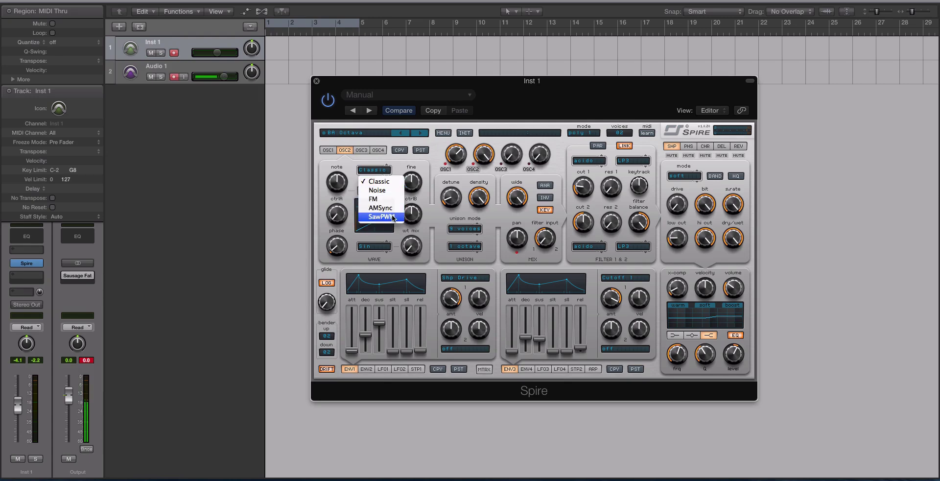
{"action": "left_click", "coordinate": [378, 243]}
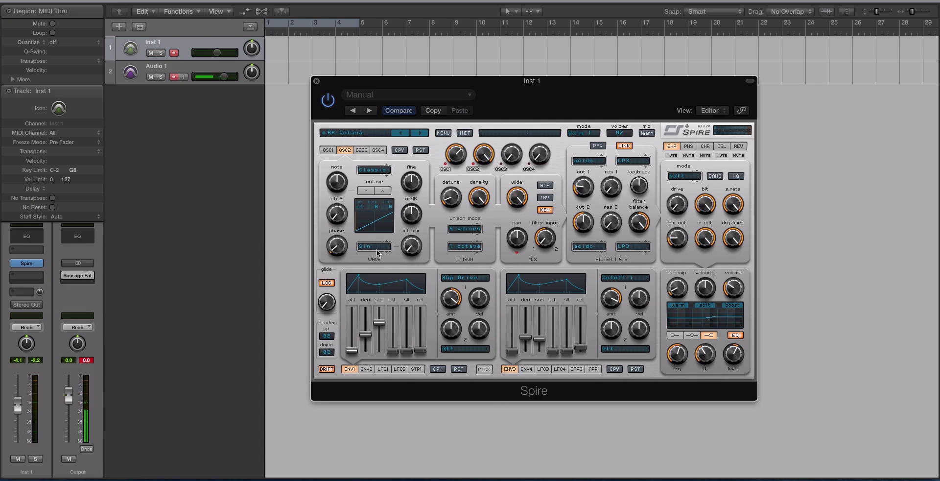
{"action": "left_click", "coordinate": [377, 247]}
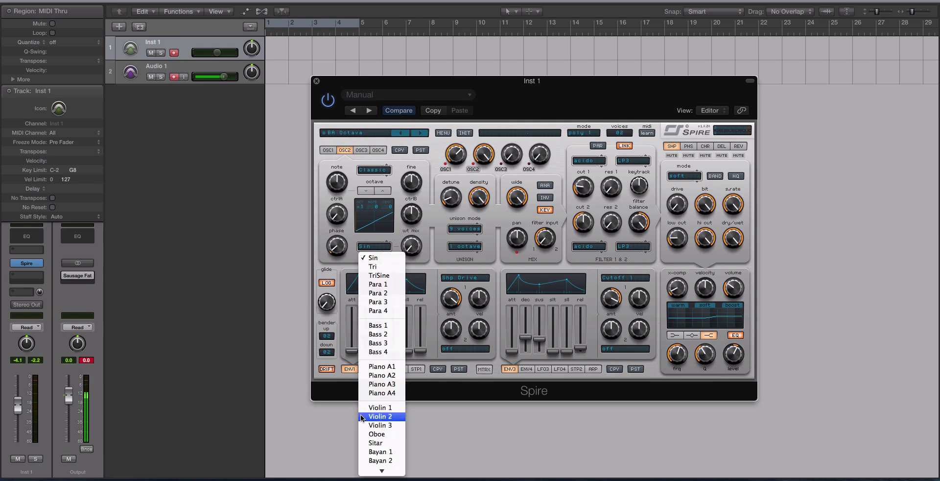
{"action": "left_click", "coordinate": [380, 241]}
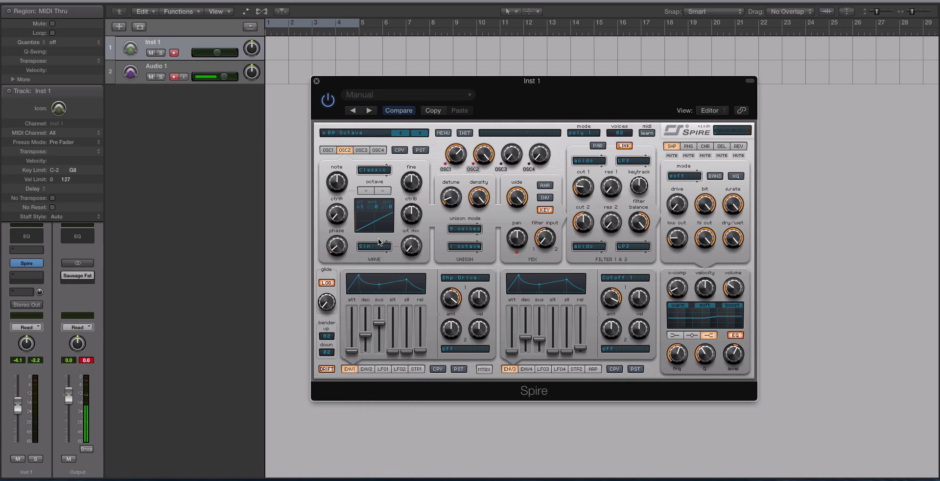
- Open and close the preset list twice, keeping the current preset
{"action": "left_click", "coordinate": [373, 134]}
{"action": "left_click", "coordinate": [438, 168]}
{"action": "left_click", "coordinate": [337, 133]}
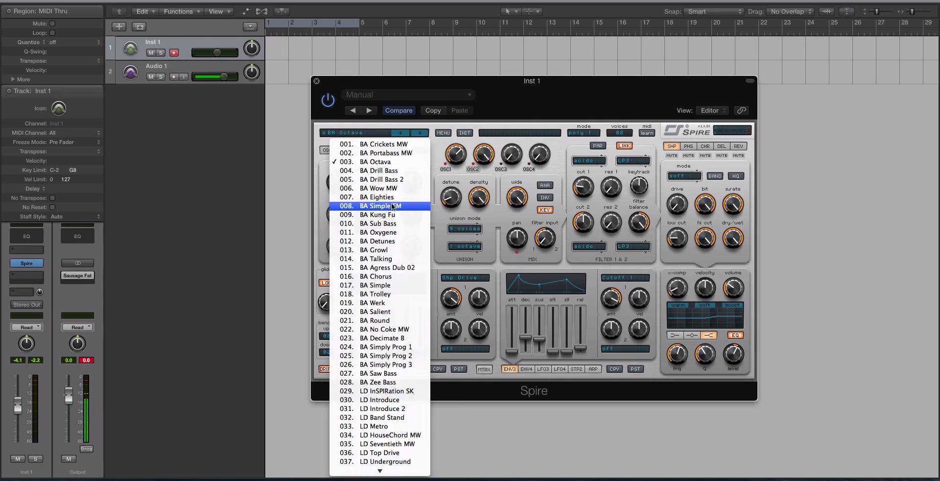
{"action": "left_click", "coordinate": [443, 170]}
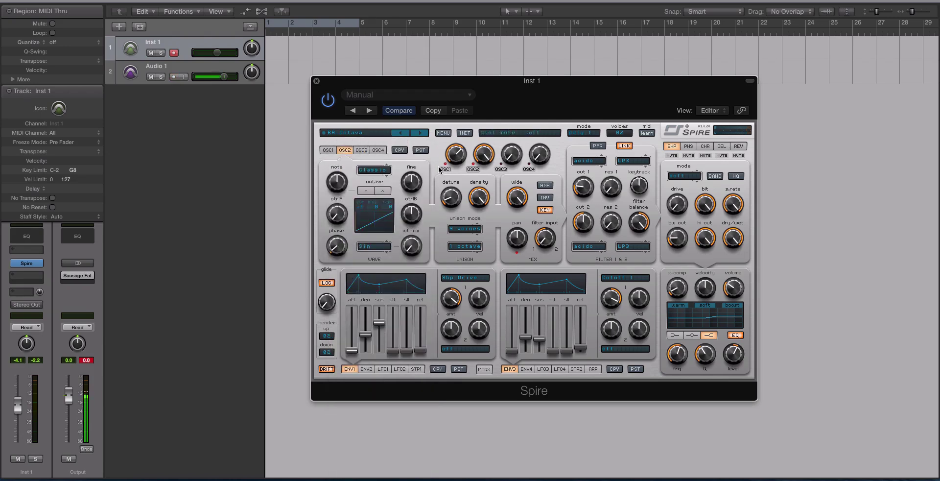
- Step through BA Drill Bass and BA Drill Bass 2 to BA Wow MW, then show the preset list
{"action": "left_click", "coordinate": [424, 134]}
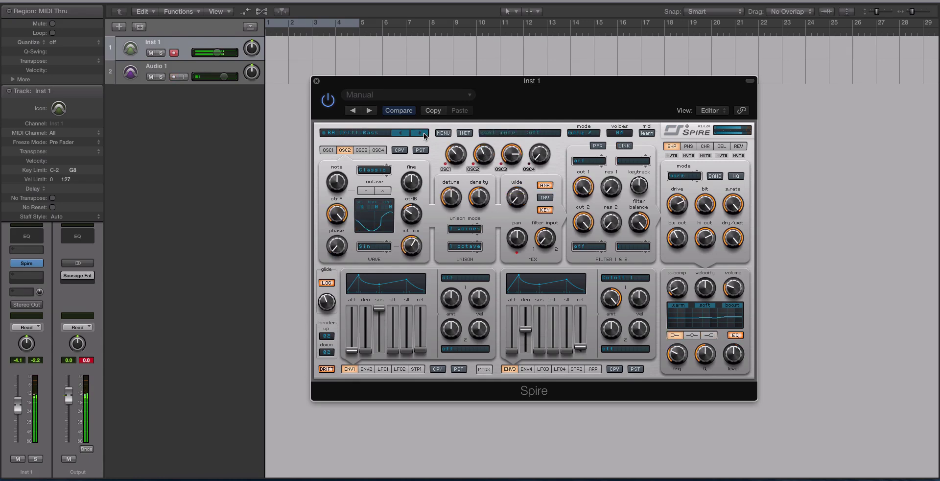
{"action": "left_click", "coordinate": [424, 134]}
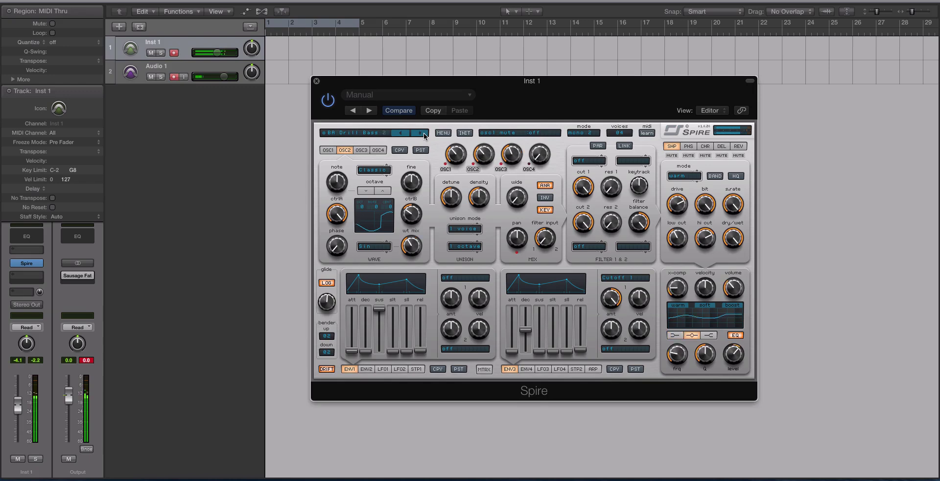
{"action": "left_click", "coordinate": [424, 133]}
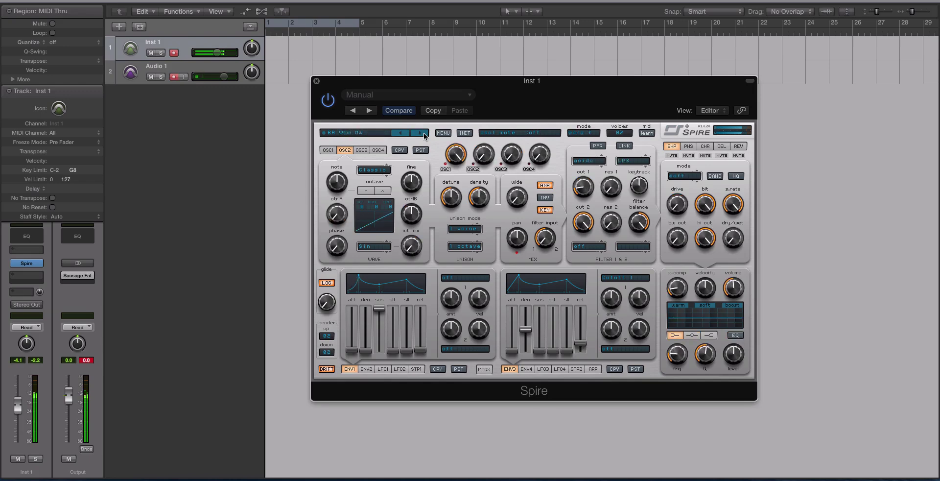
{"action": "left_click", "coordinate": [377, 132]}
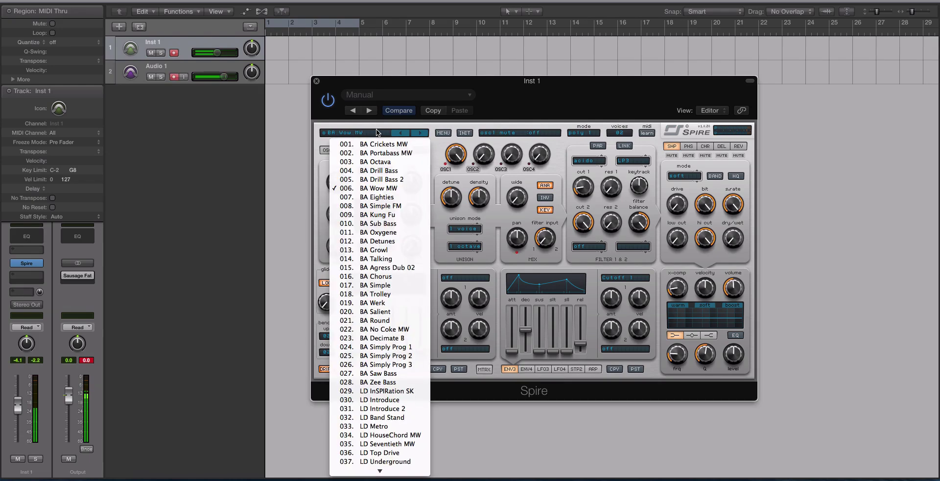
- Load LD InSPIRation SK, step to LD Introduce, then choose LD Seventieth MW from the list
{"action": "left_click", "coordinate": [393, 391]}
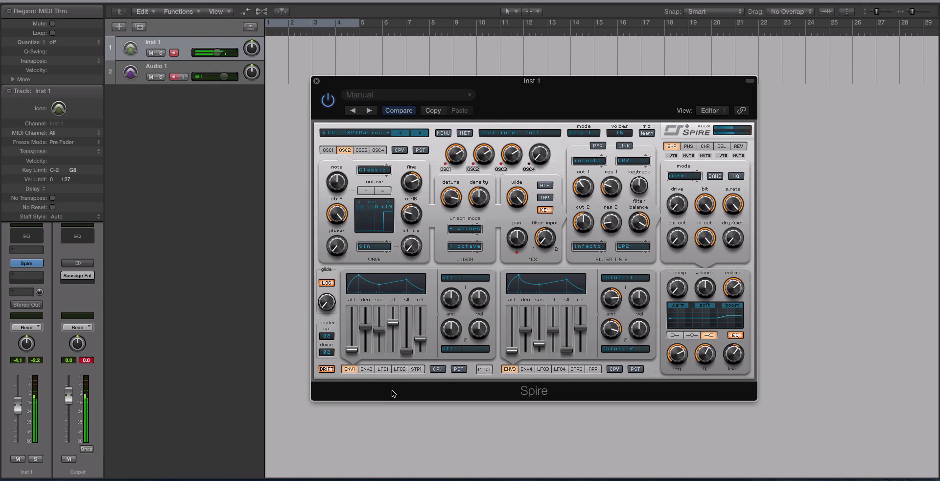
{"action": "left_click", "coordinate": [423, 136]}
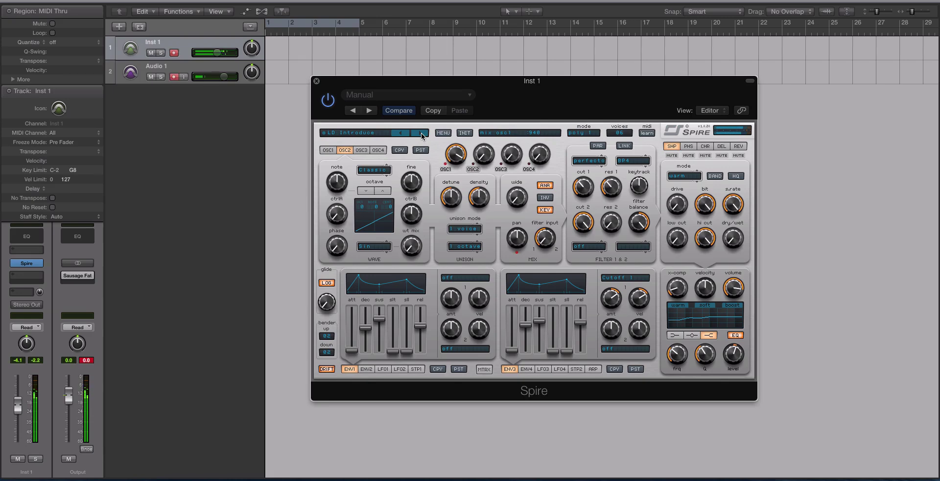
{"action": "left_click", "coordinate": [391, 138]}
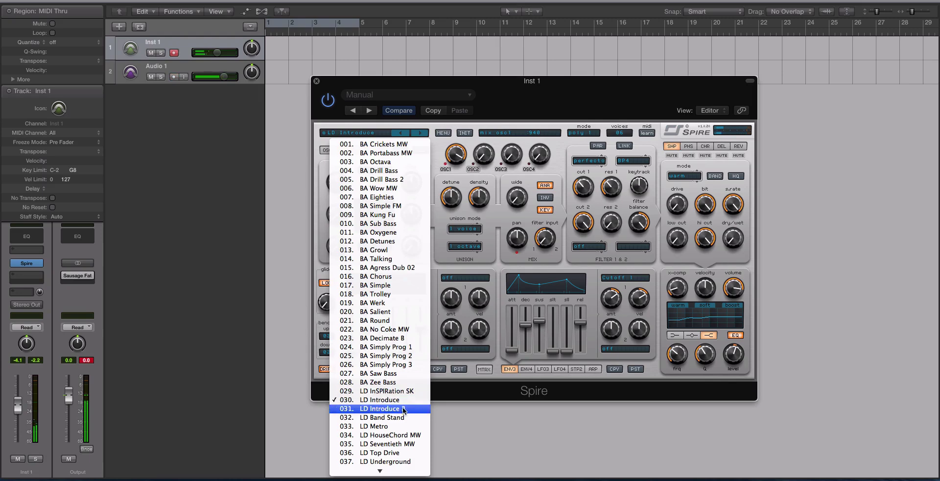
{"action": "left_click", "coordinate": [405, 444]}
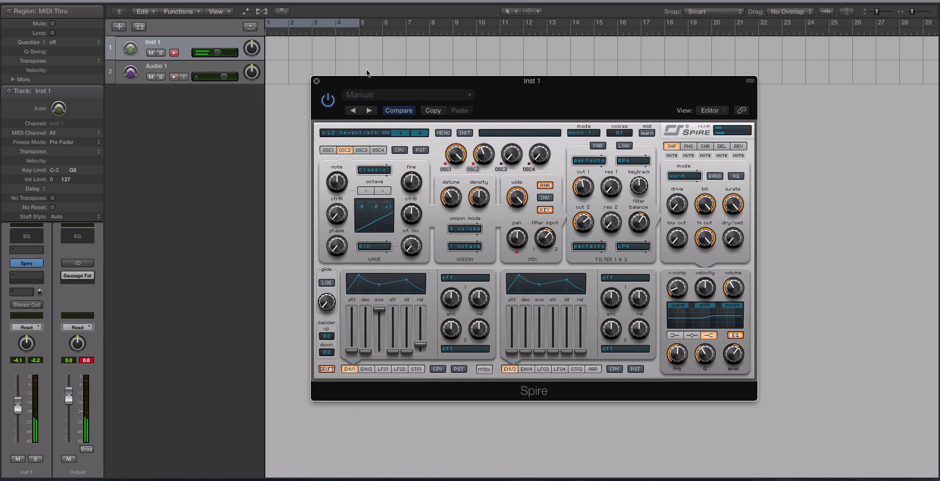
- Choose the PL Crystal pluck from the preset list, then step forward to PL Seven Pike
{"action": "left_click", "coordinate": [363, 131]}
{"action": "mouse_move", "coordinate": [390, 479]}
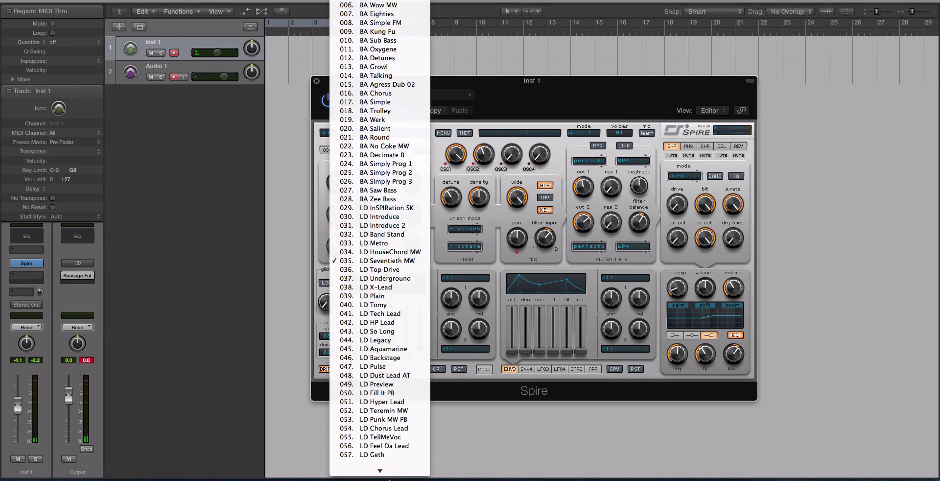
{"action": "left_click", "coordinate": [388, 400]}
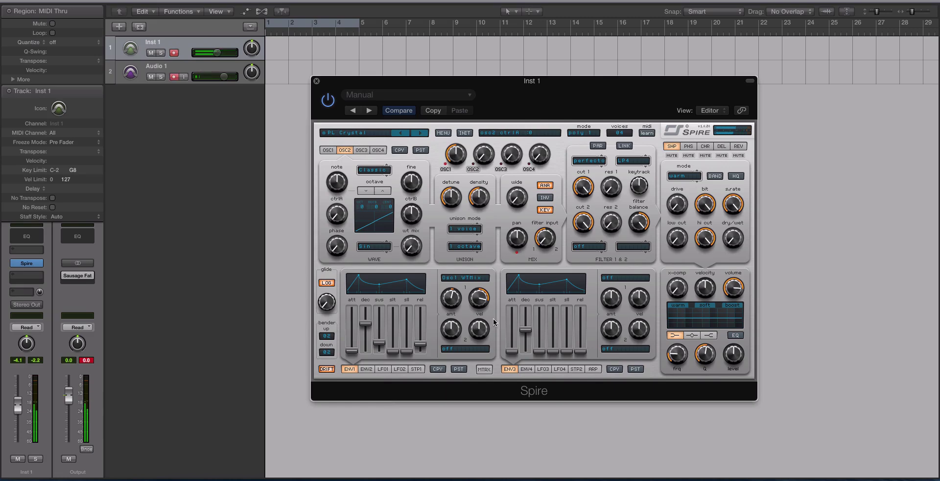
{"action": "left_click", "coordinate": [418, 133]}
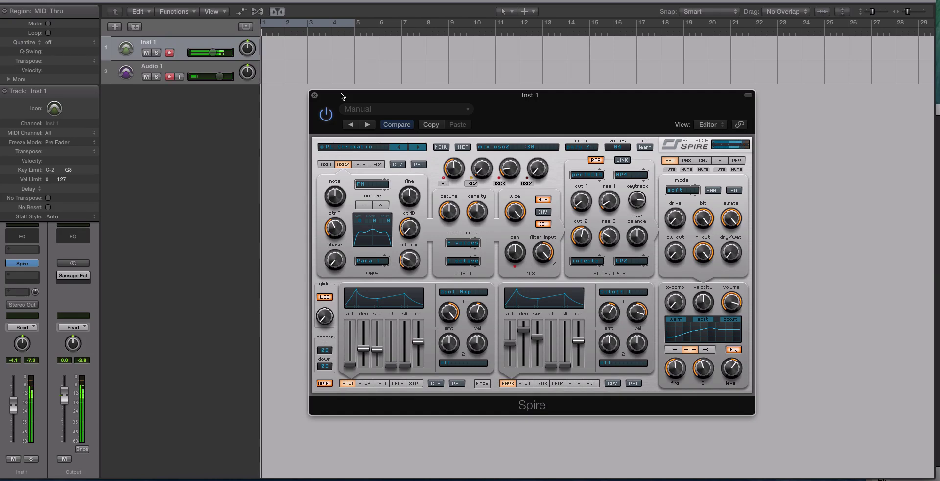
- Load the 108 KEY EPiano 1 preset and drag the Spire window lower on screen
{"action": "left_click", "coordinate": [363, 147]}
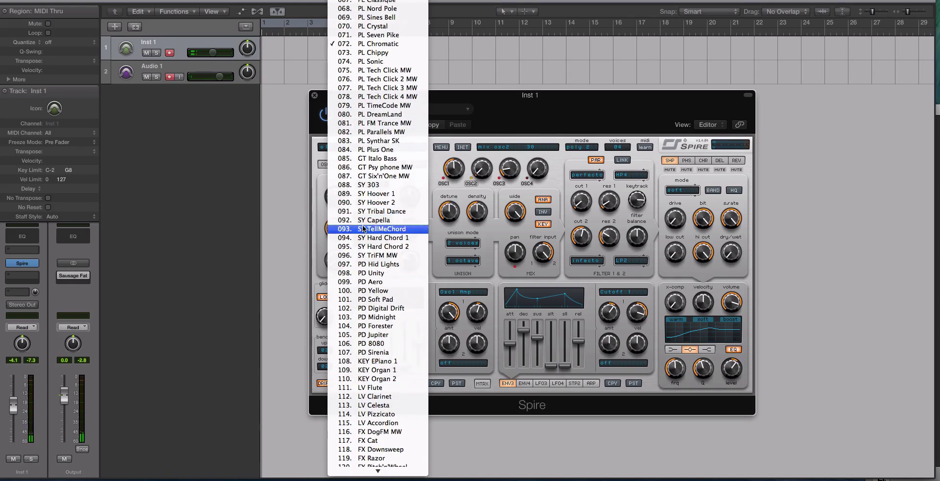
{"action": "left_click", "coordinate": [367, 363]}
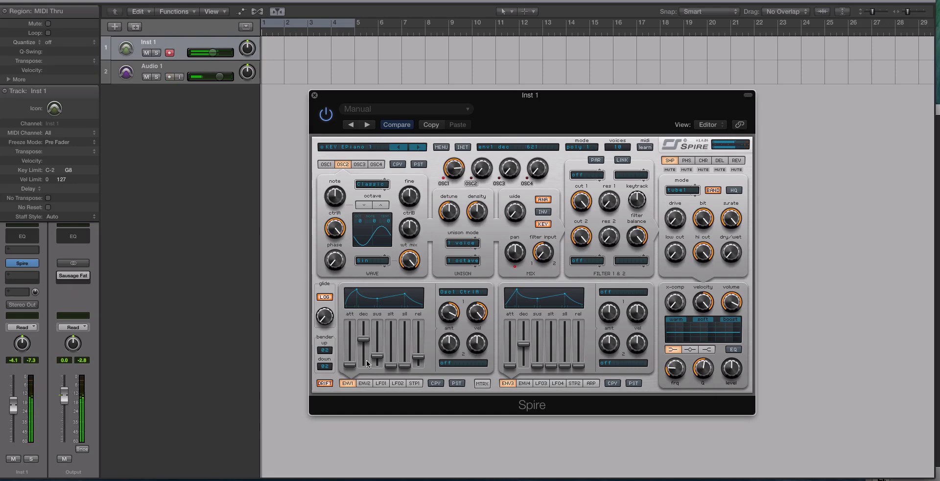
{"action": "left_click_drag", "start_coordinate": [334, 98], "coordinate": [319, 151]}
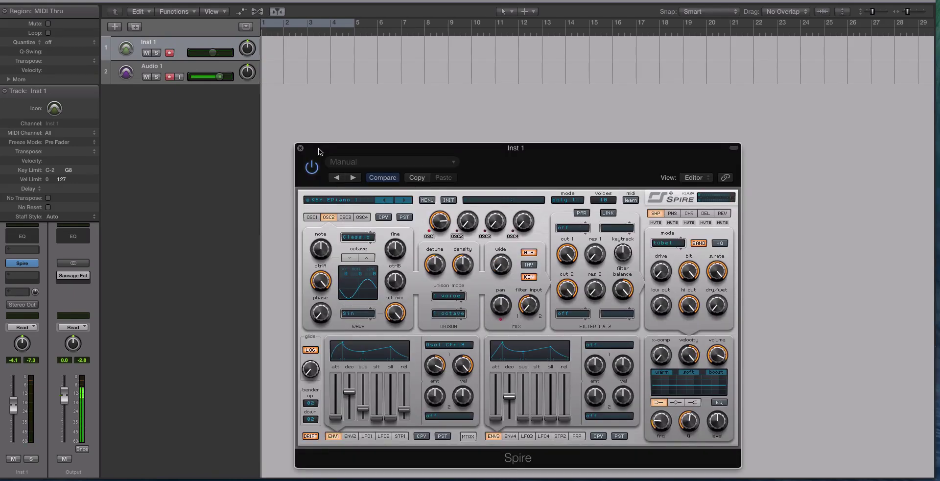